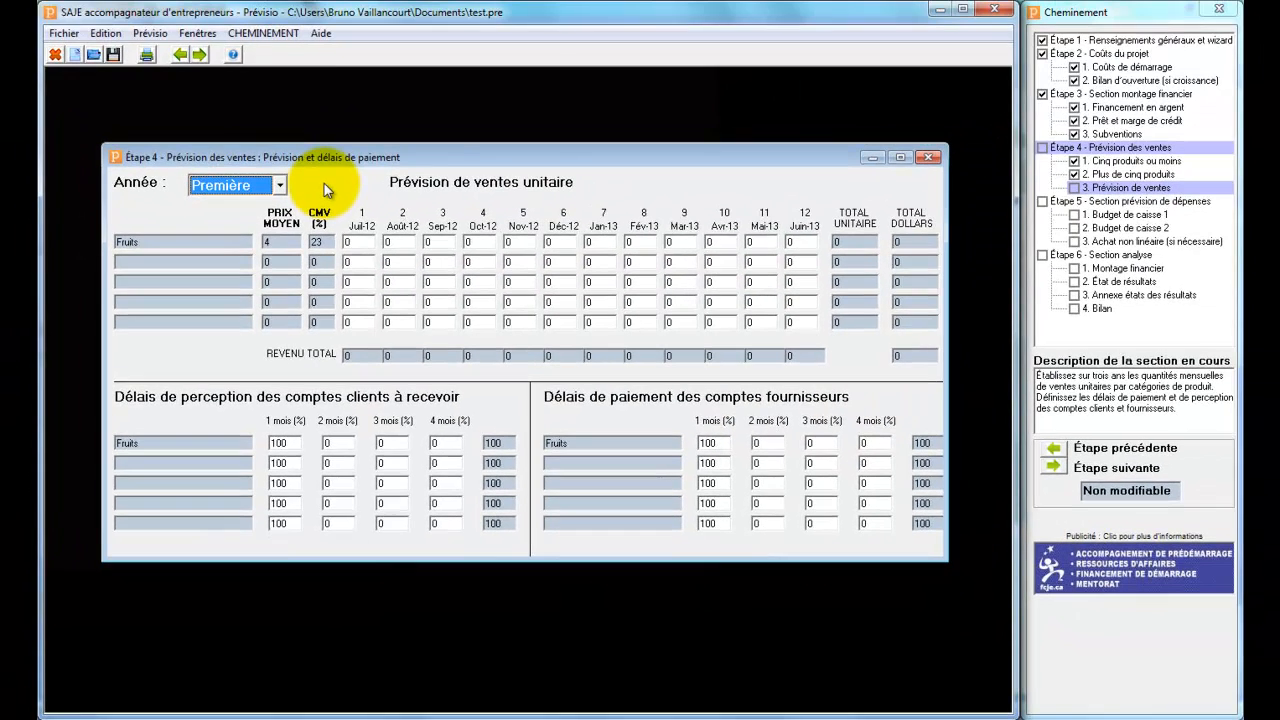
# Review the Fruits category's products, prices and cost percentages, and return to the Prévision de ventes section
pyautogui.click(1170, 175)
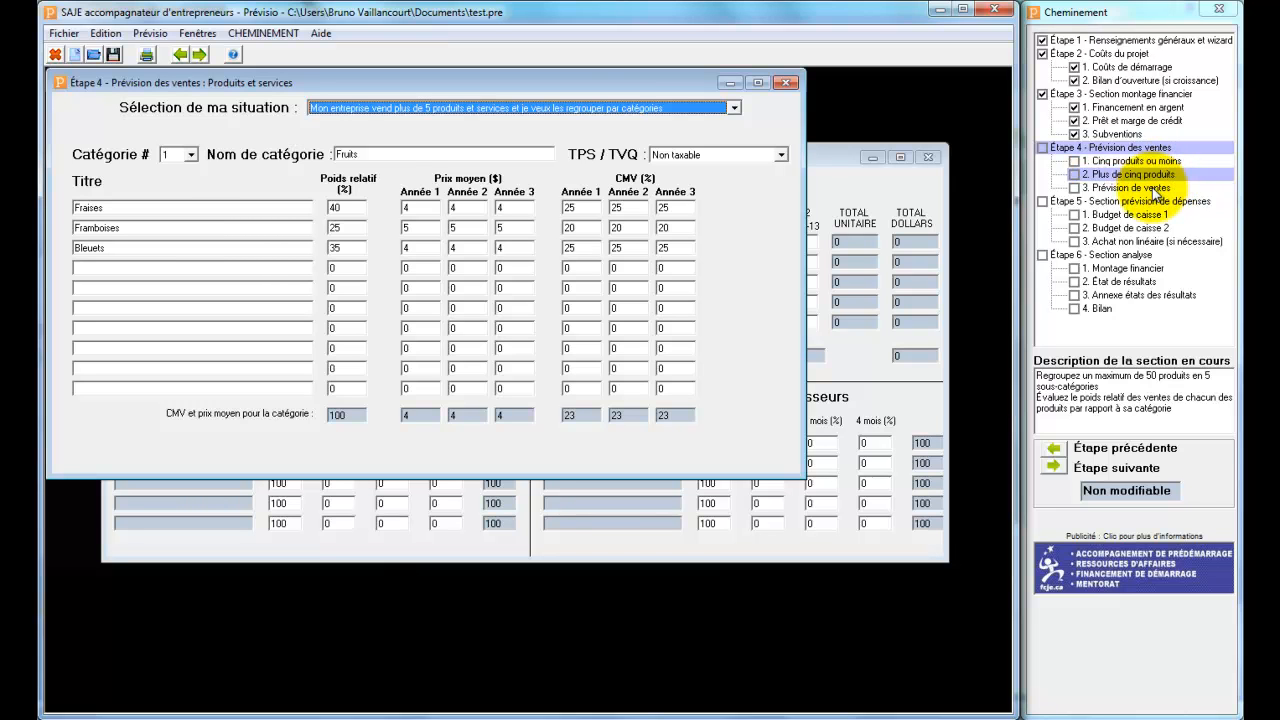
pyautogui.click(1157, 189)
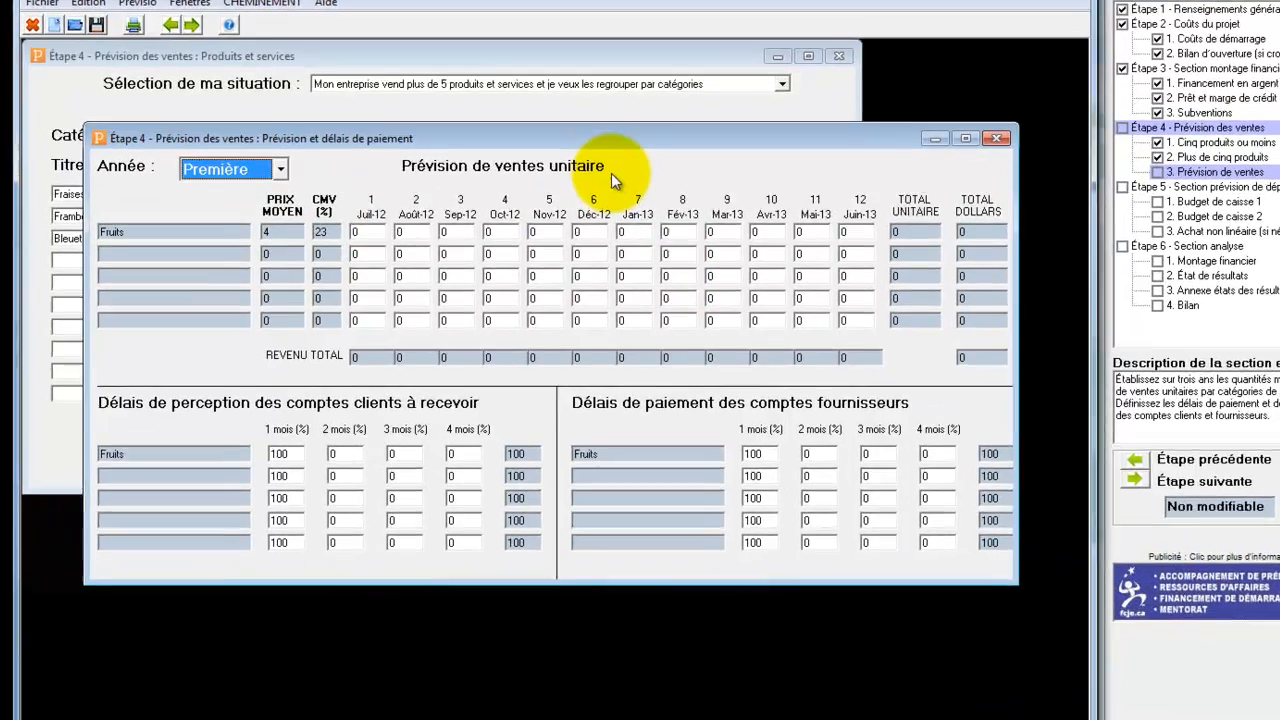
pyautogui.moveTo(580, 189)
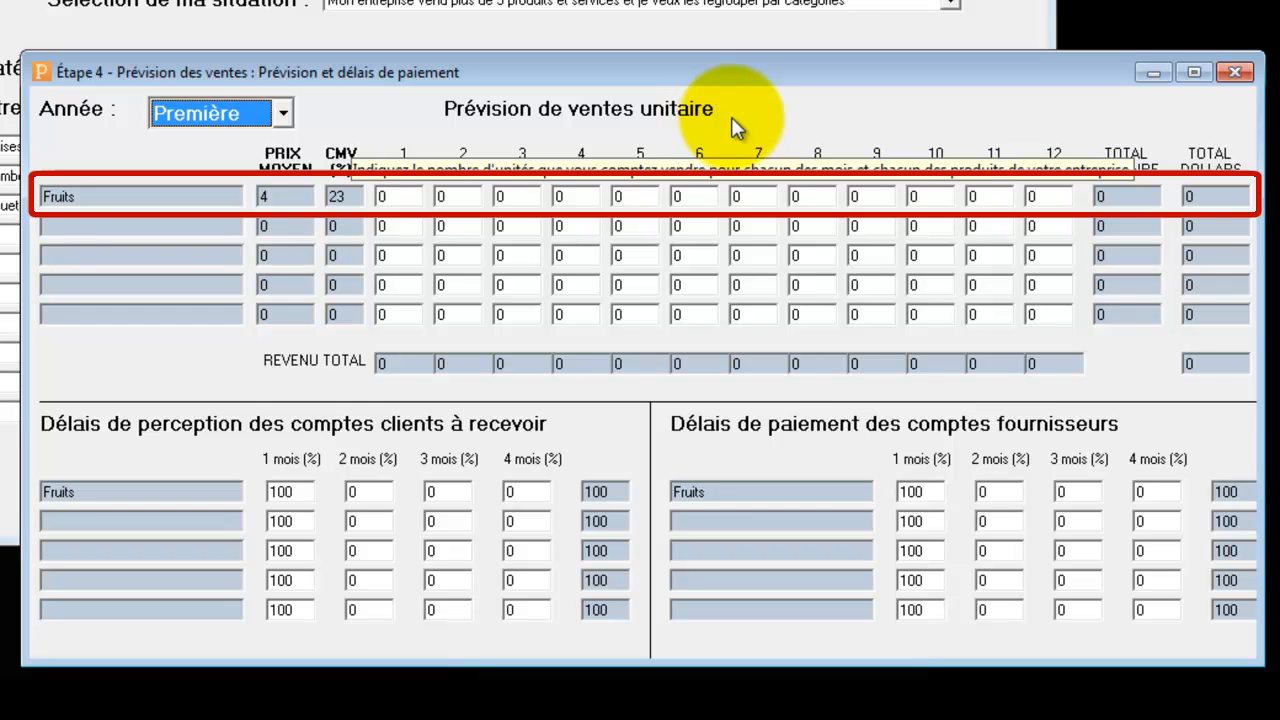
# Enter first-year sales of 5000 units of Fruits for each month from Juil-12 through Juin-13
pyautogui.doubleClick(400, 196)
pyautogui.write('5000')
pyautogui.press('Tab')
pyautogui.write('5000')
pyautogui.press('Tab')
pyautogui.write('5000')
pyautogui.press('Tab')
pyautogui.write('5000')
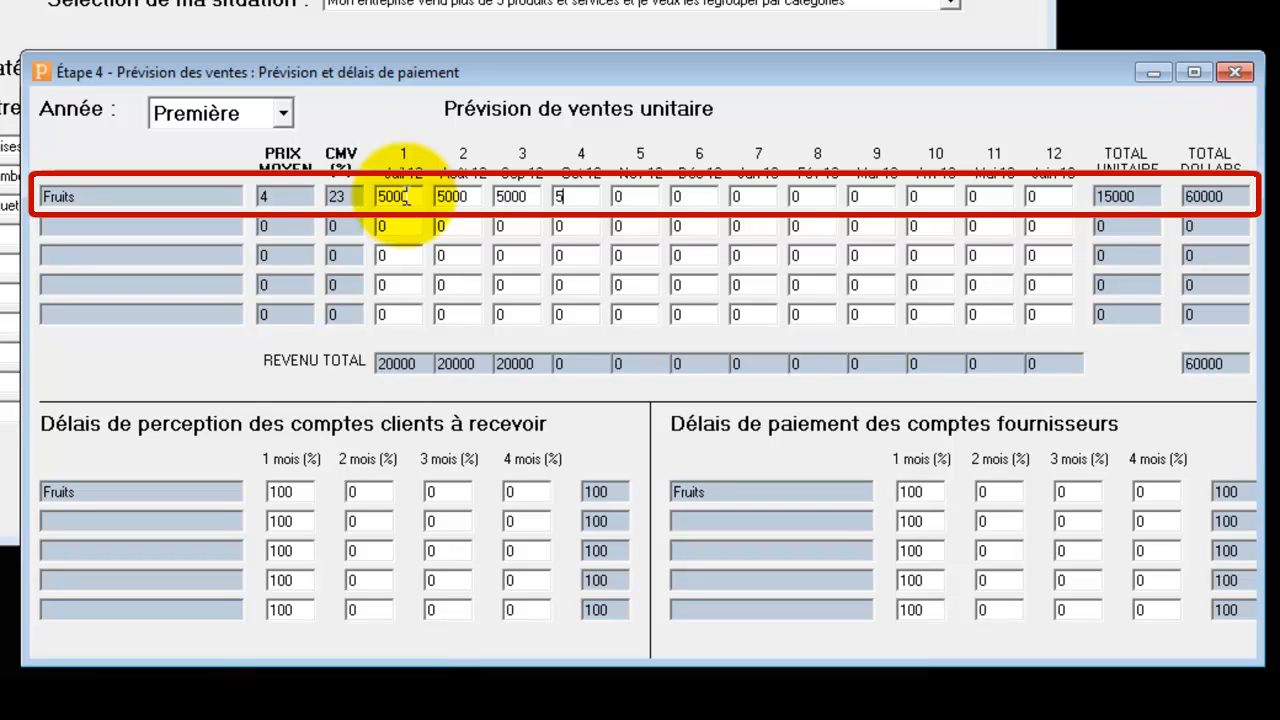
pyautogui.press('Tab')
pyautogui.write('5000')
pyautogui.press('Tab')
pyautogui.write('5000')
pyautogui.press('Tab')
pyautogui.write('5000')
pyautogui.press('Tab')
pyautogui.write('5000')
pyautogui.press('Tab')
pyautogui.write('5000')
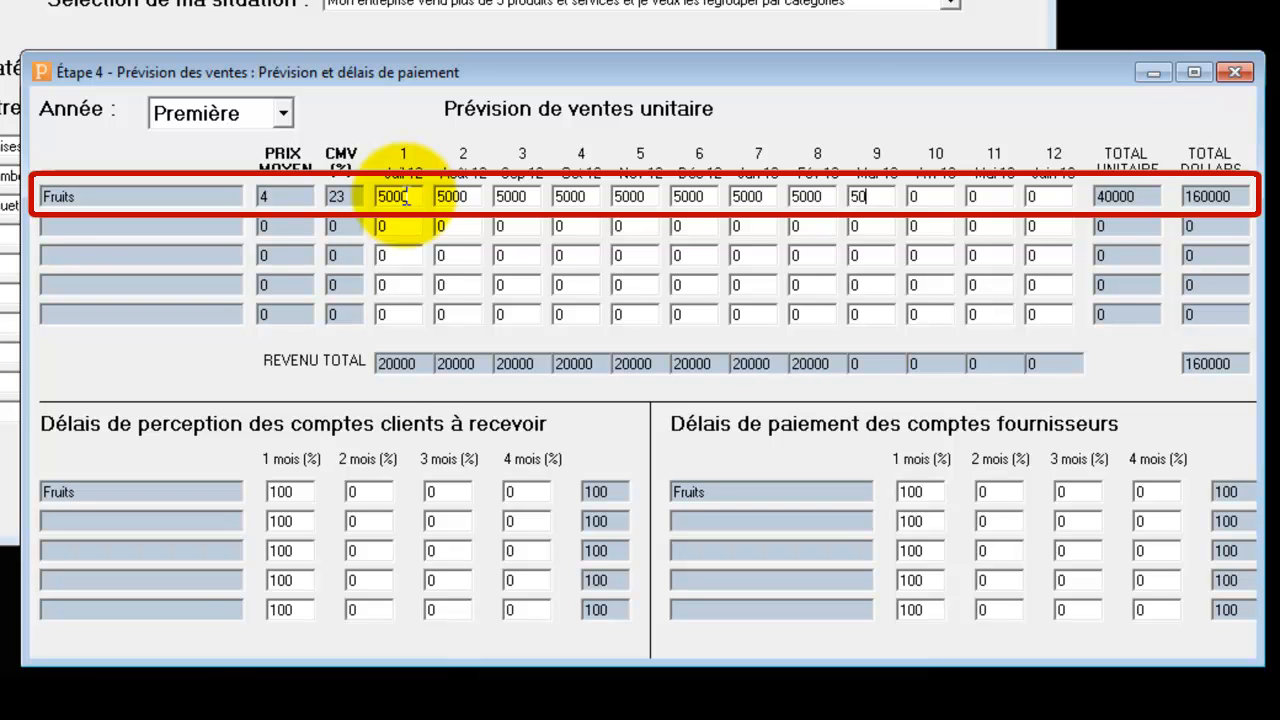
pyautogui.press('Tab')
pyautogui.write('5000')
pyautogui.press('Tab')
pyautogui.write('5000')
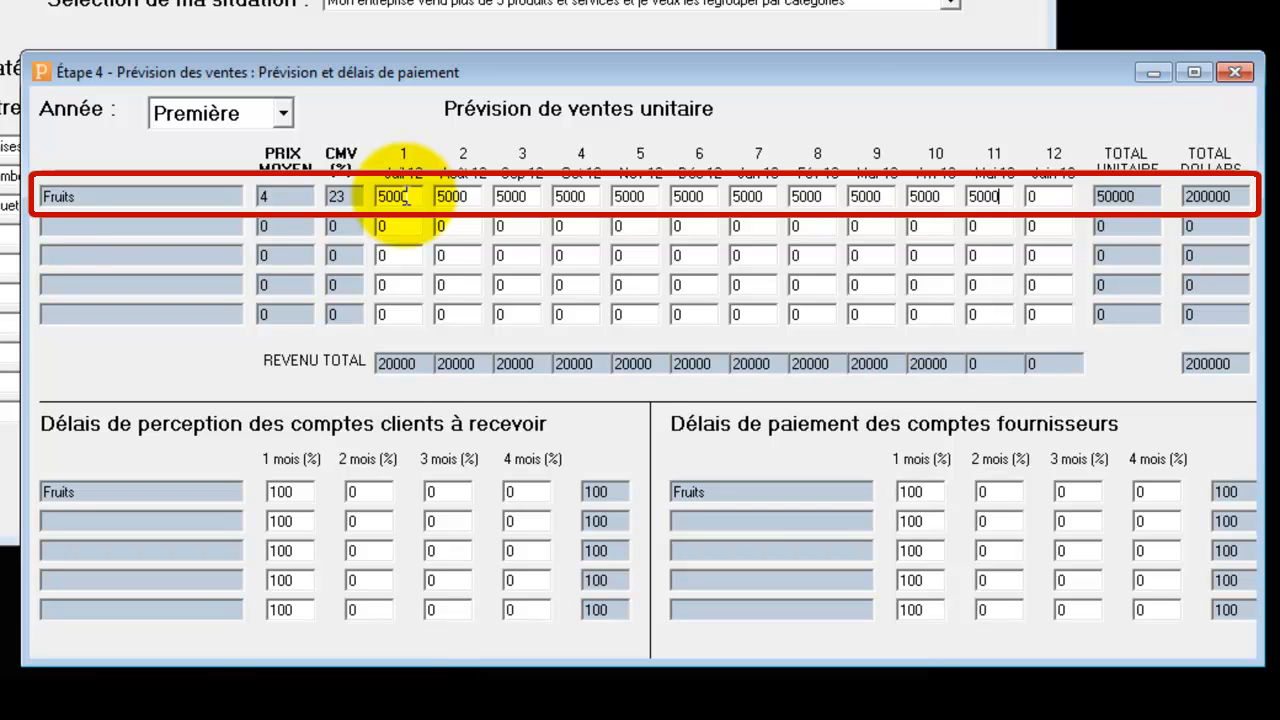
pyautogui.press('Tab')
pyautogui.write('5000')
pyautogui.press('Tab')
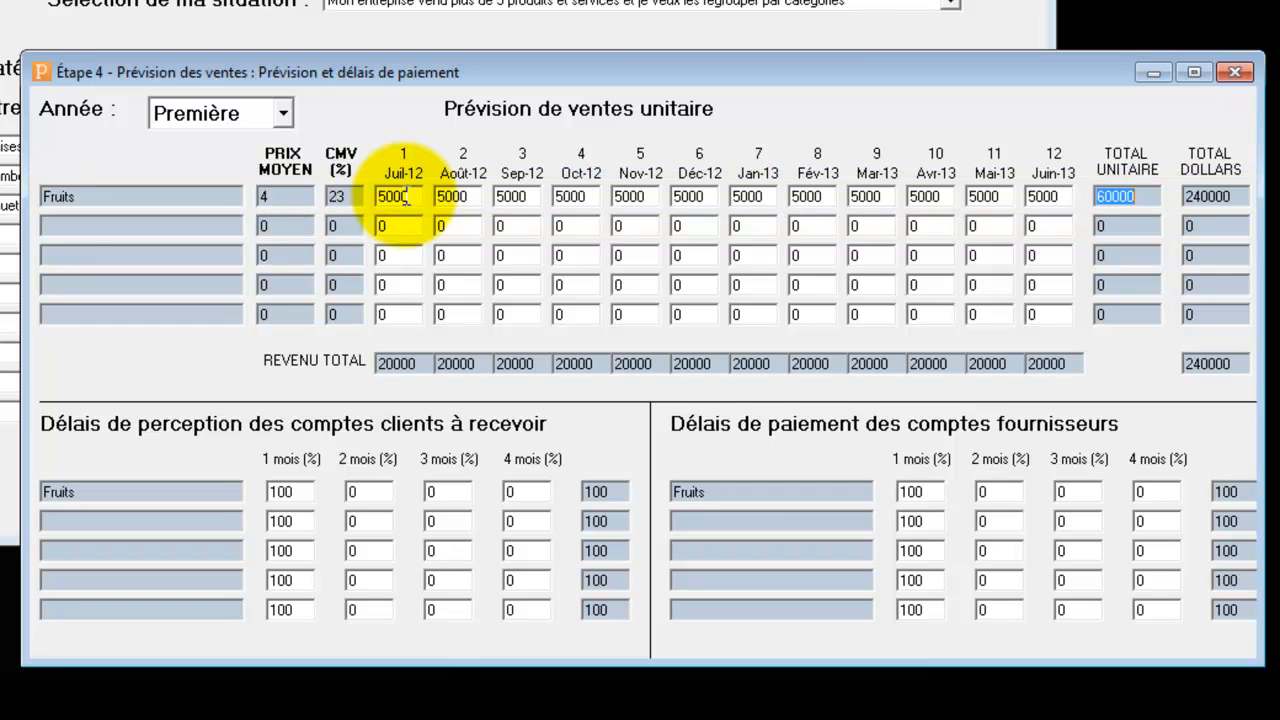
# View the forecast years available for the sales forecast, keeping Première selected
pyautogui.click(281, 115)
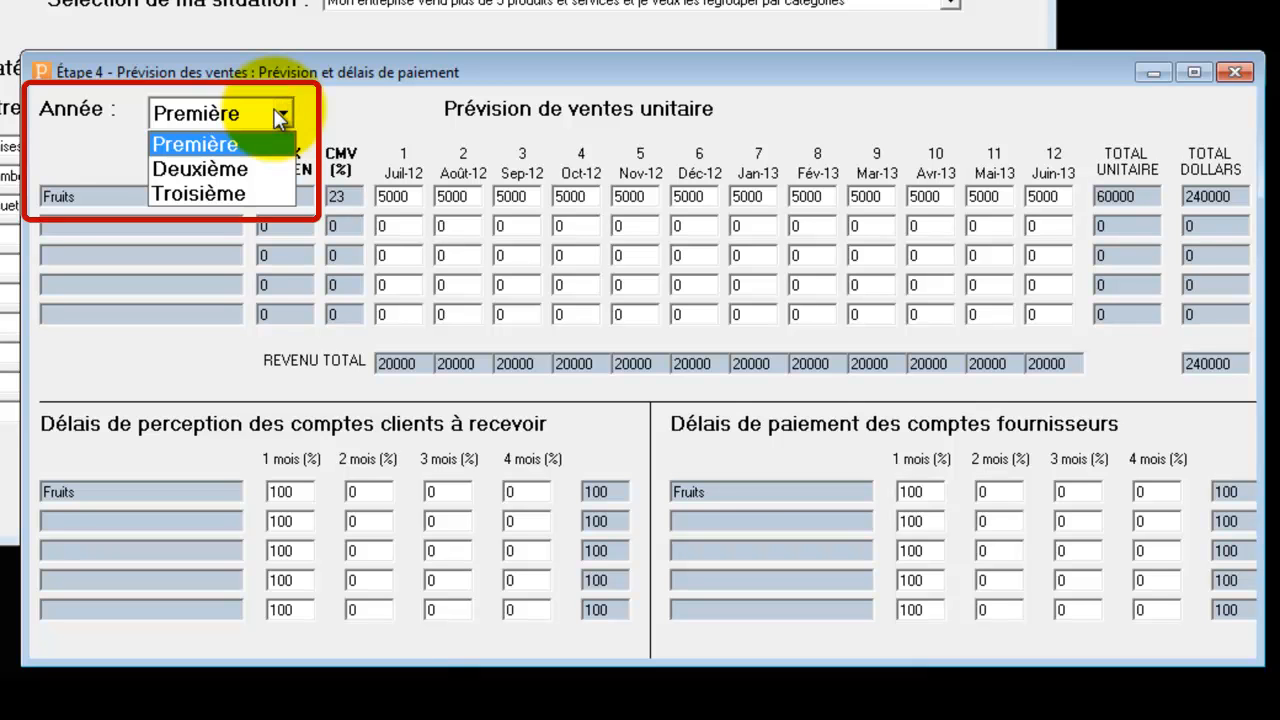
pyautogui.click(368, 123)
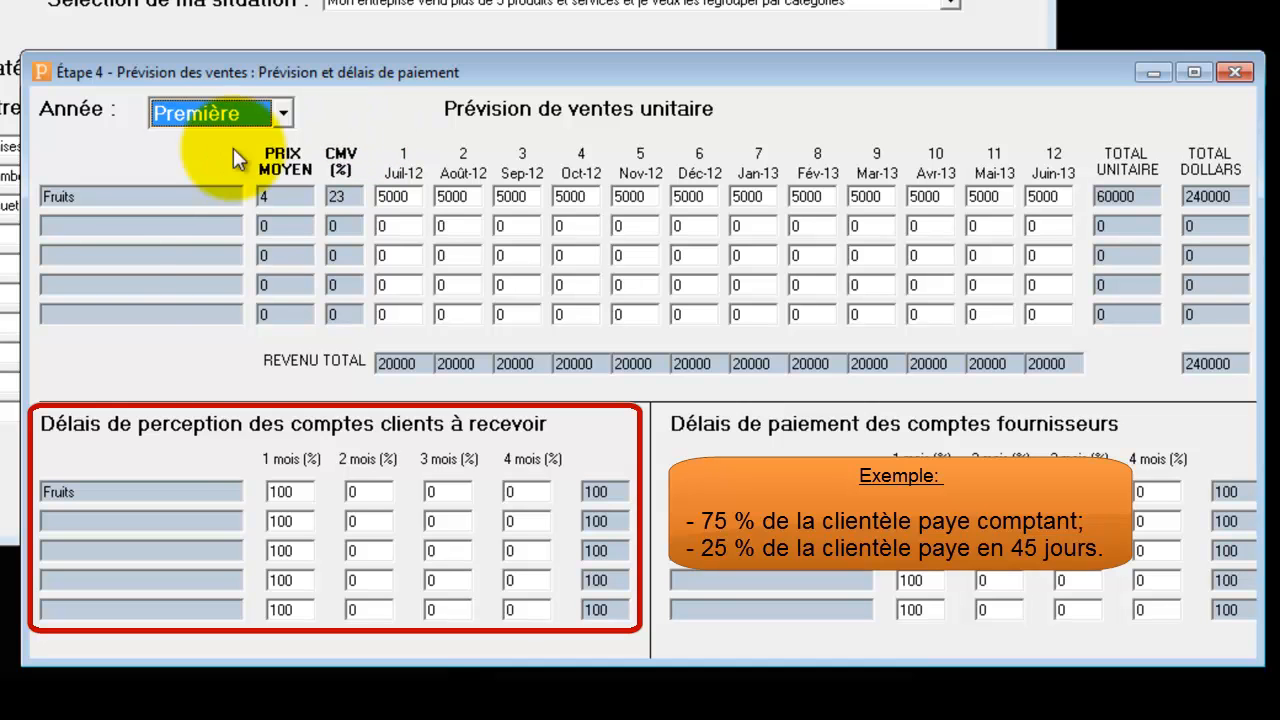
# Set the customer collection delays for Fruits to 75% at 1 month and 25% at 2 months
pyautogui.doubleClick(300, 491)
pyautogui.write('75')
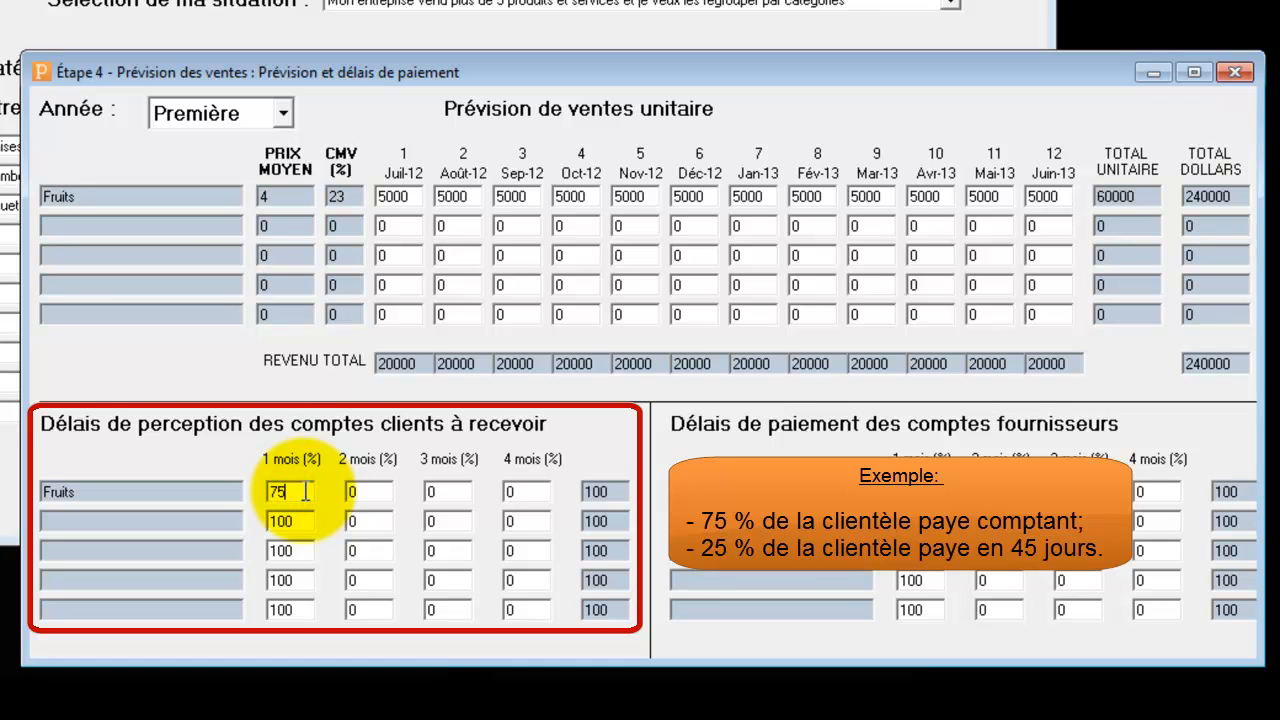
pyautogui.doubleClick(367, 492)
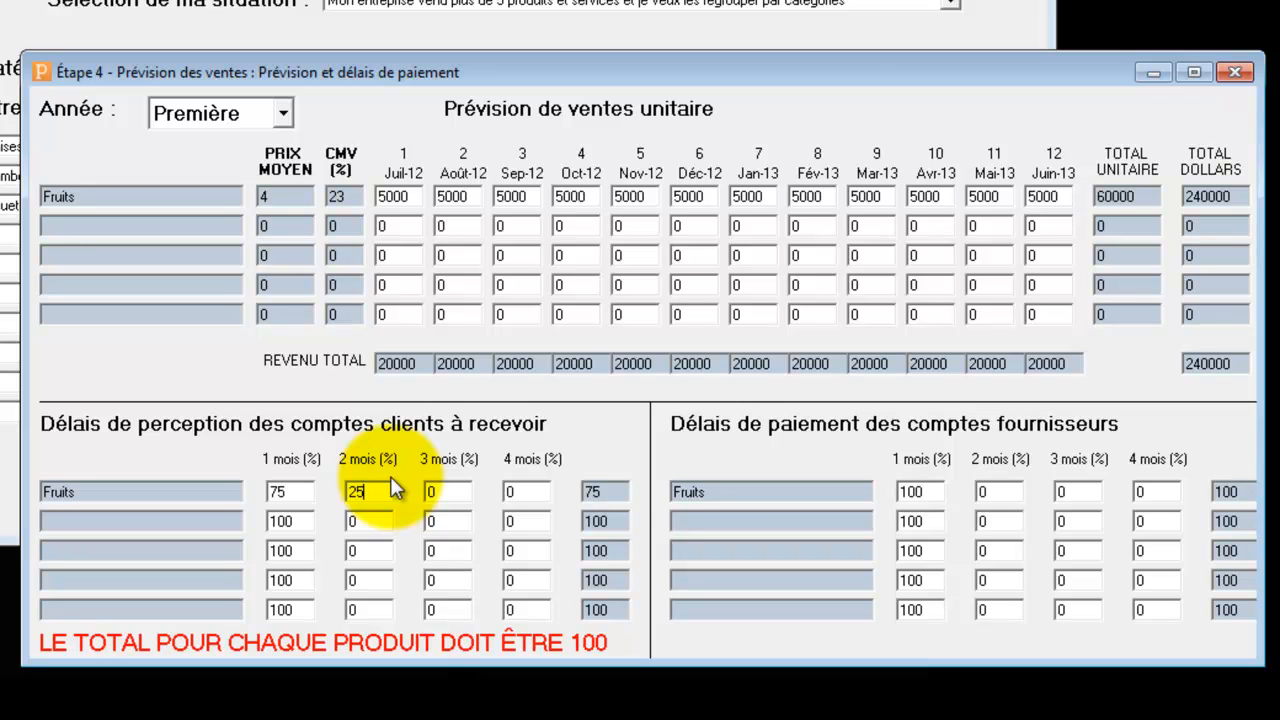
pyautogui.click(375, 524)
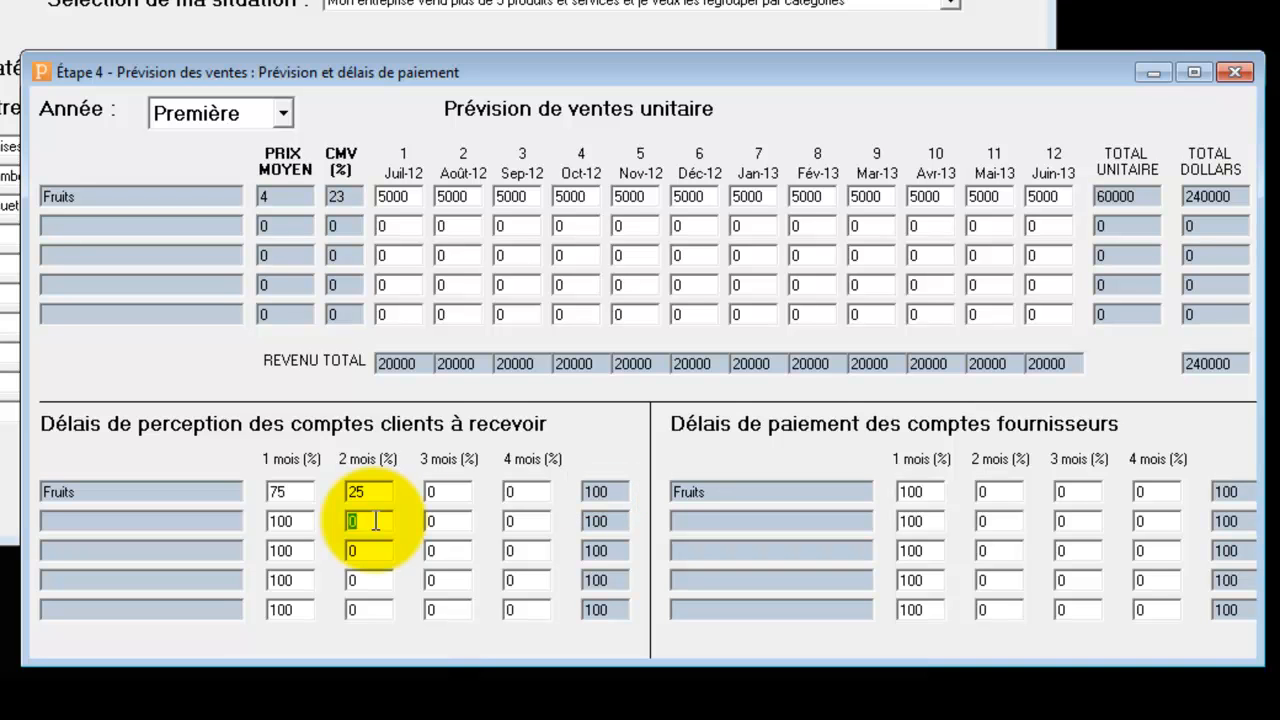
# Set the supplier payment delays for Fruits to 100% at 3 months and 0% at 1 month
pyautogui.moveTo(608, 417)
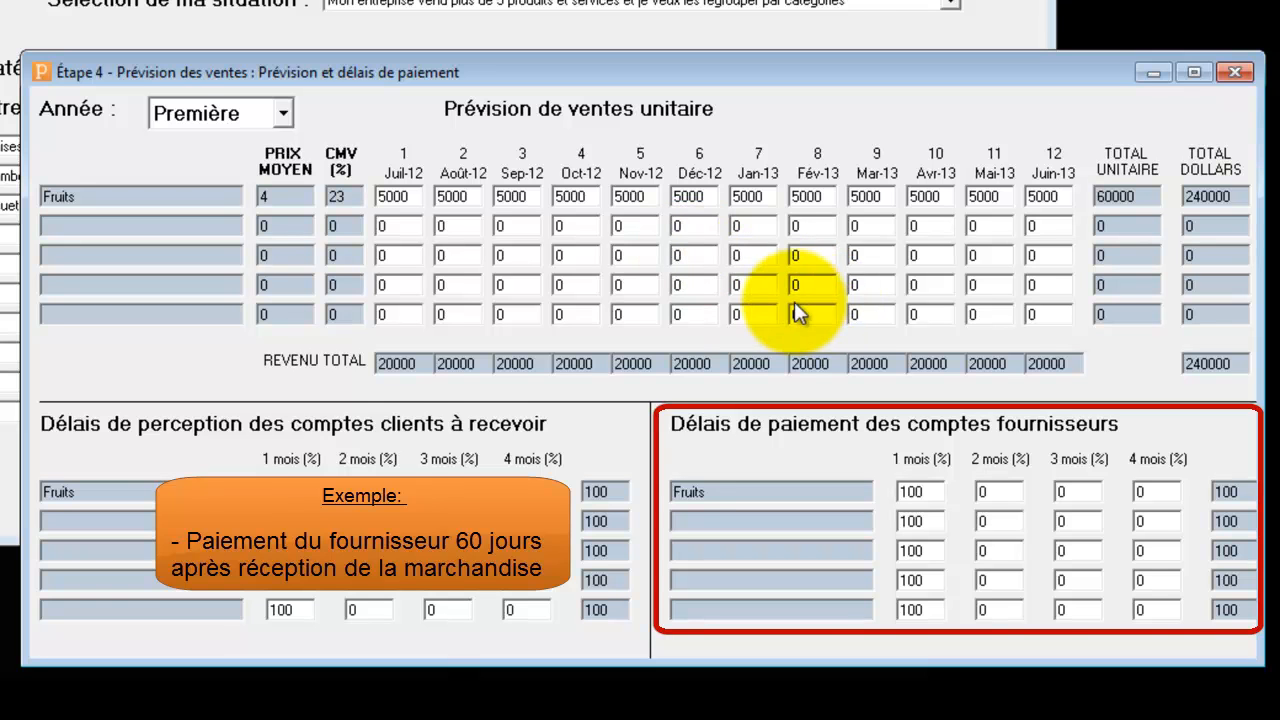
pyautogui.doubleClick(1065, 490)
pyautogui.write('100')
pyautogui.doubleClick(1005, 492)
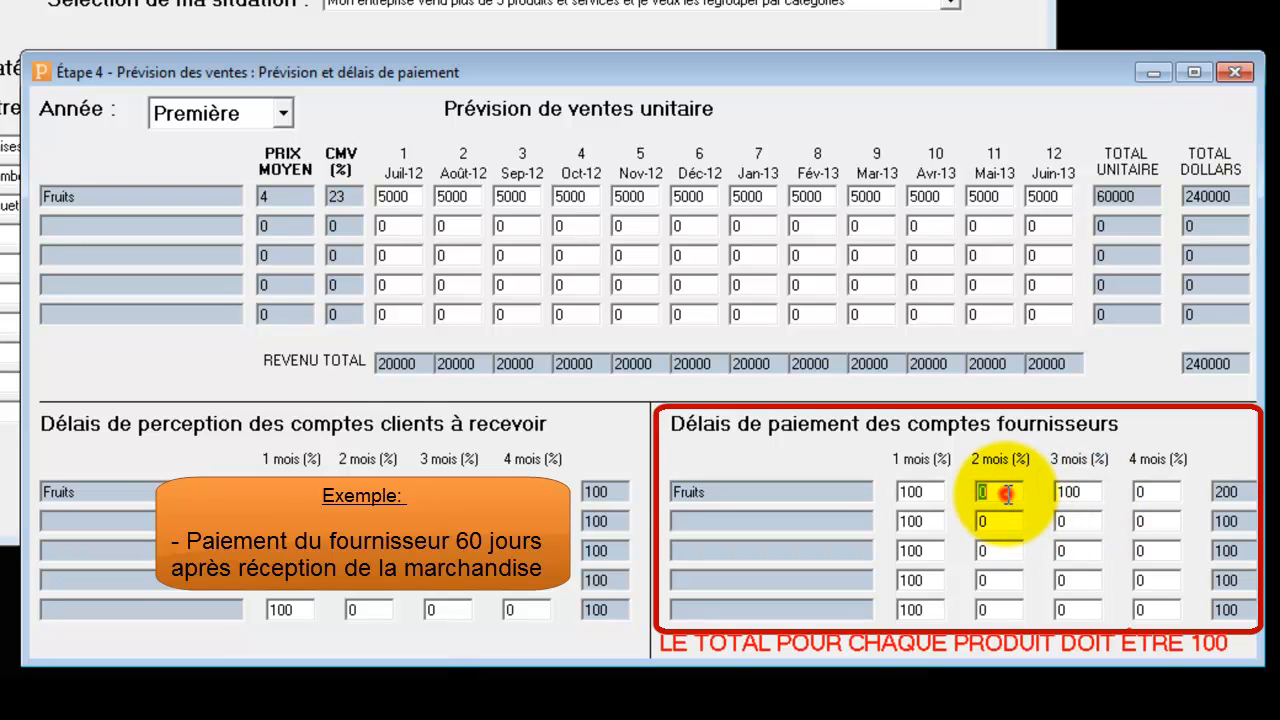
pyautogui.doubleClick(915, 491)
pyautogui.write('0')
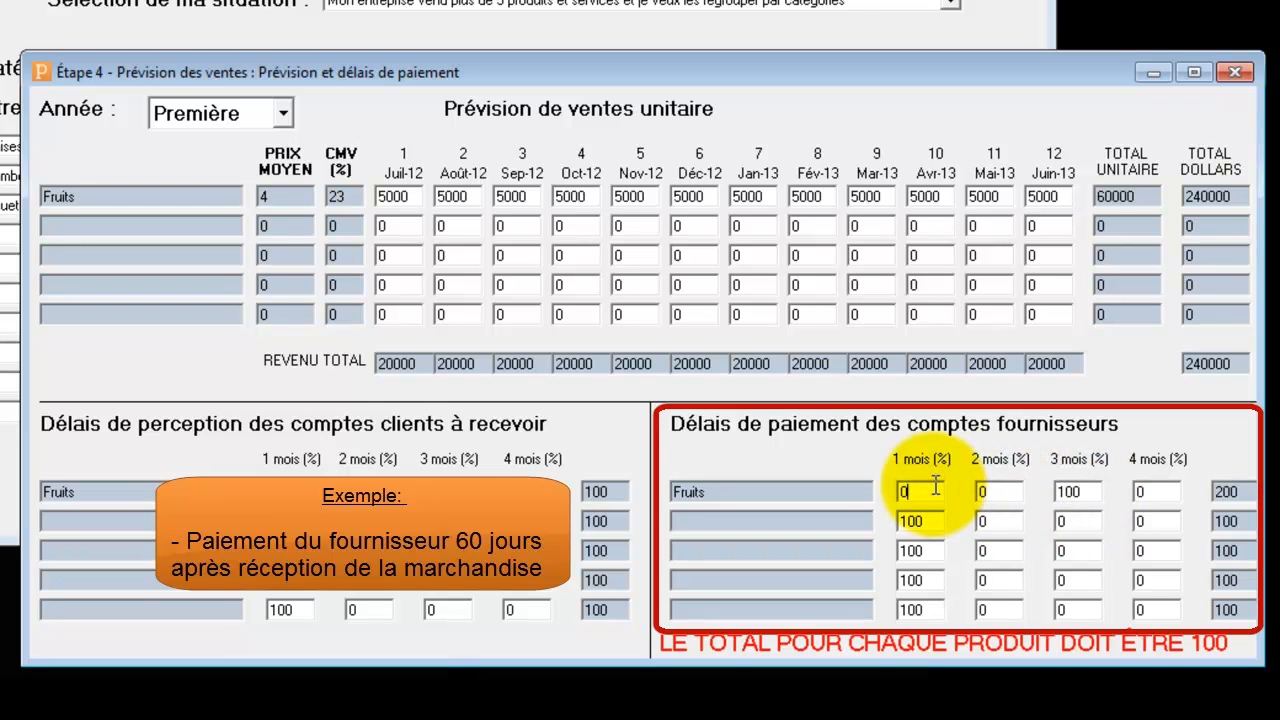
pyautogui.doubleClick(988, 489)
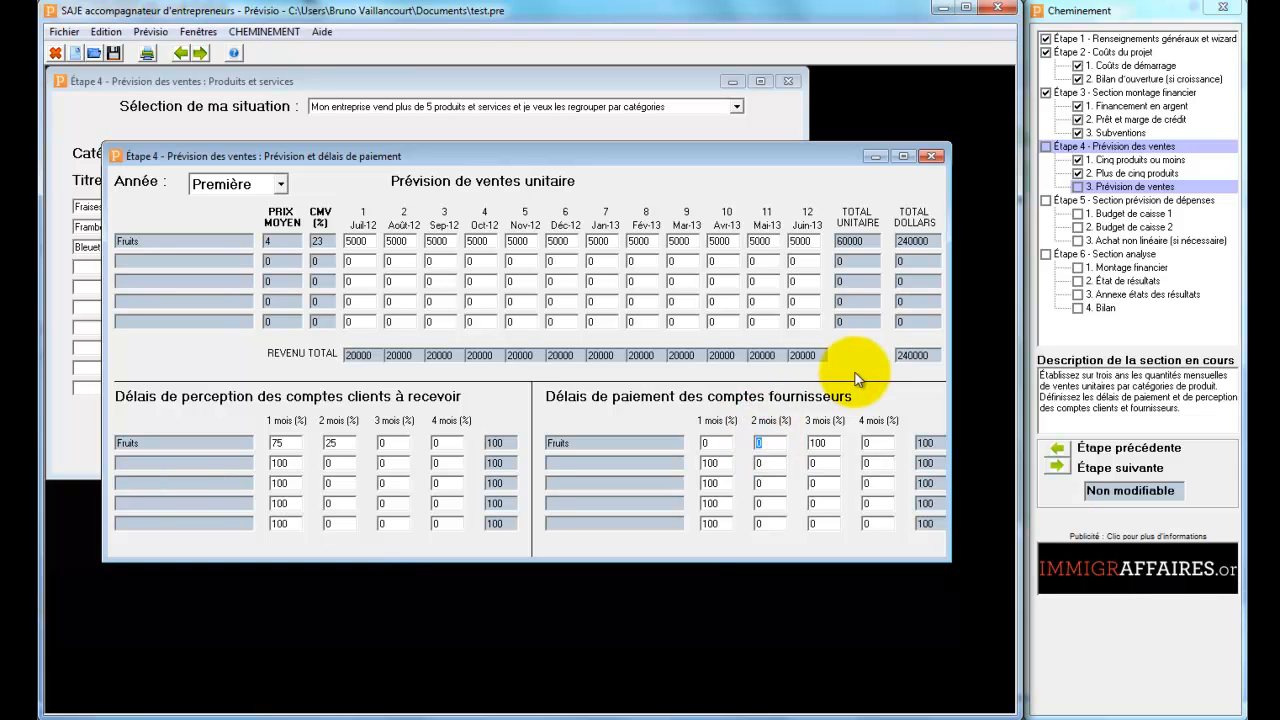
# Open the Budget de caisse 1 section and make the sales forecast window active over it
pyautogui.click(1131, 218)
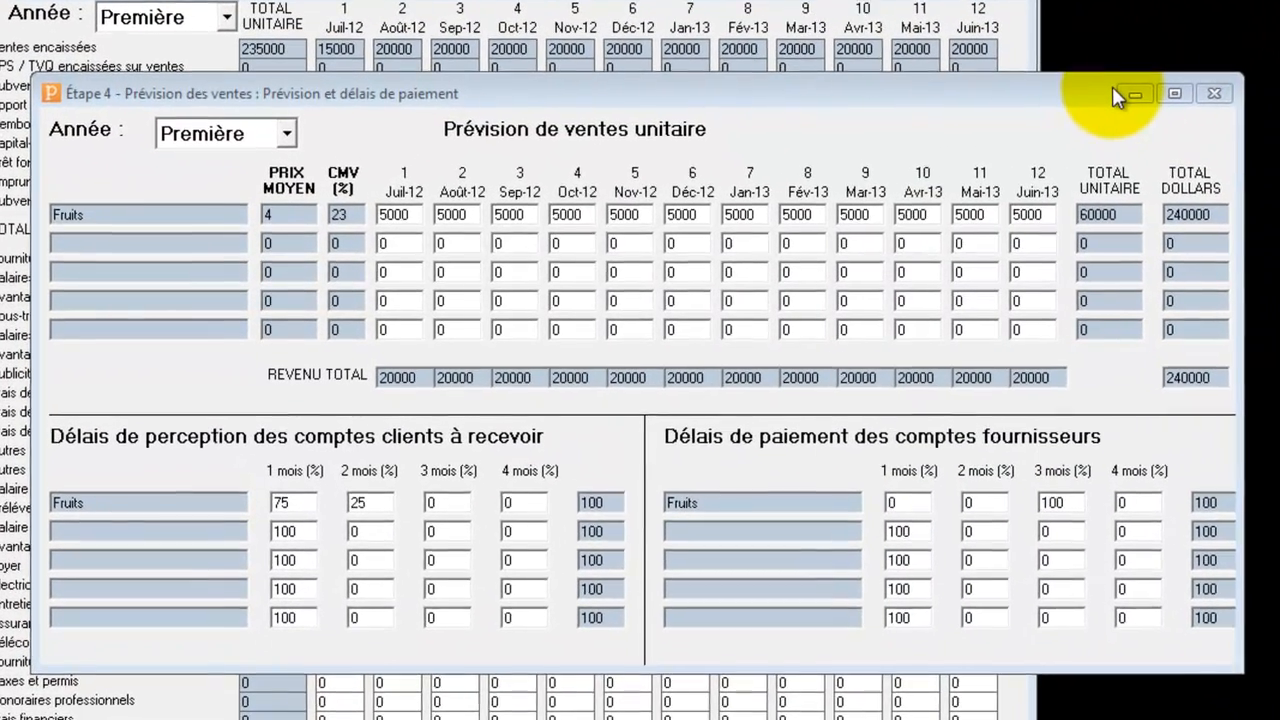
pyautogui.click(1066, 93)
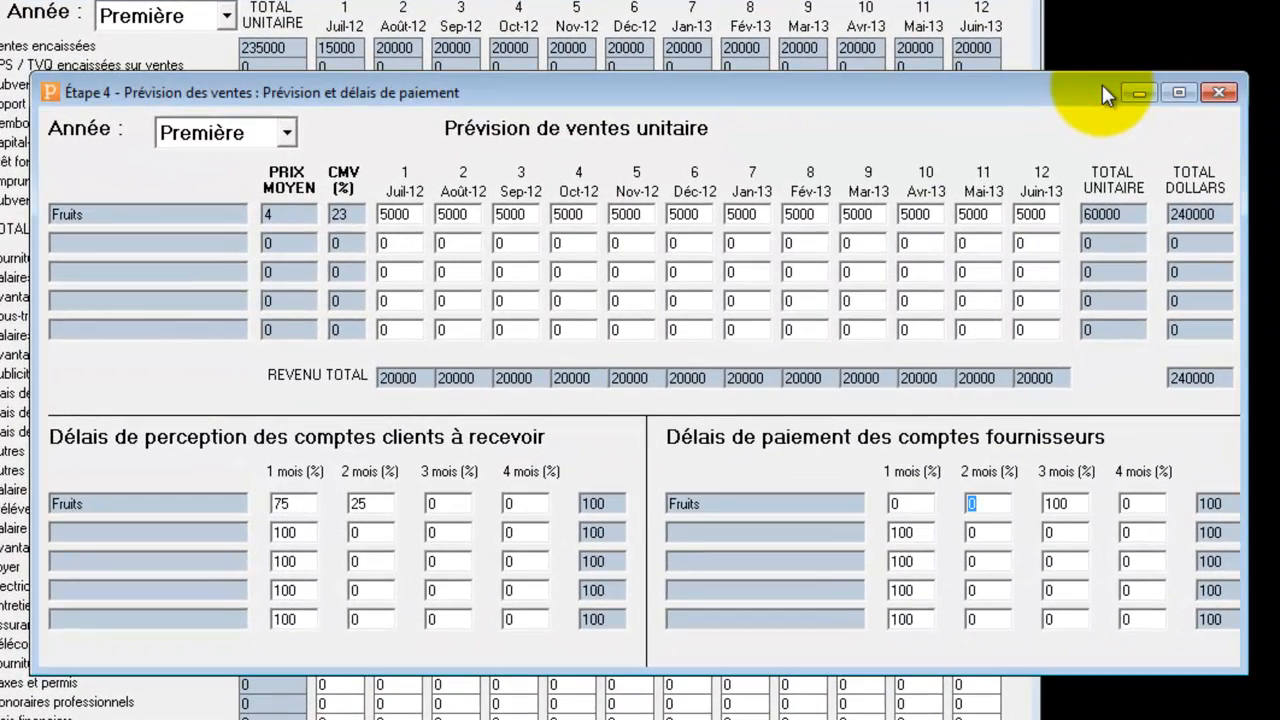